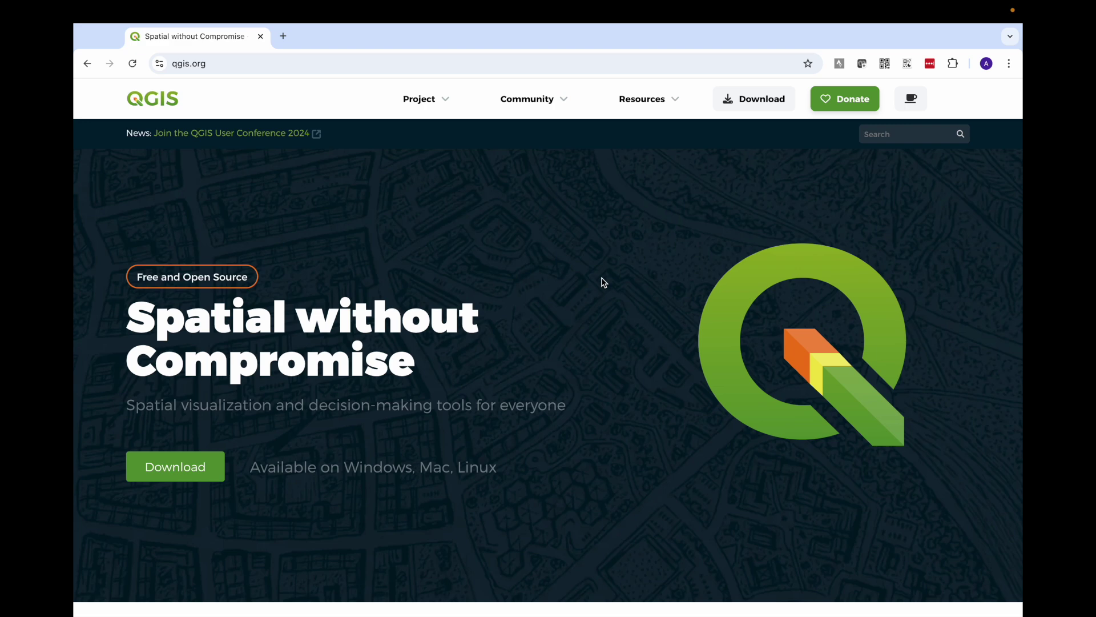
Step: Switch to QGIS, add odm_orthophoto.tif from the MAPS folder as a layer, and turn off map rendering
mouse_move(748, 605)
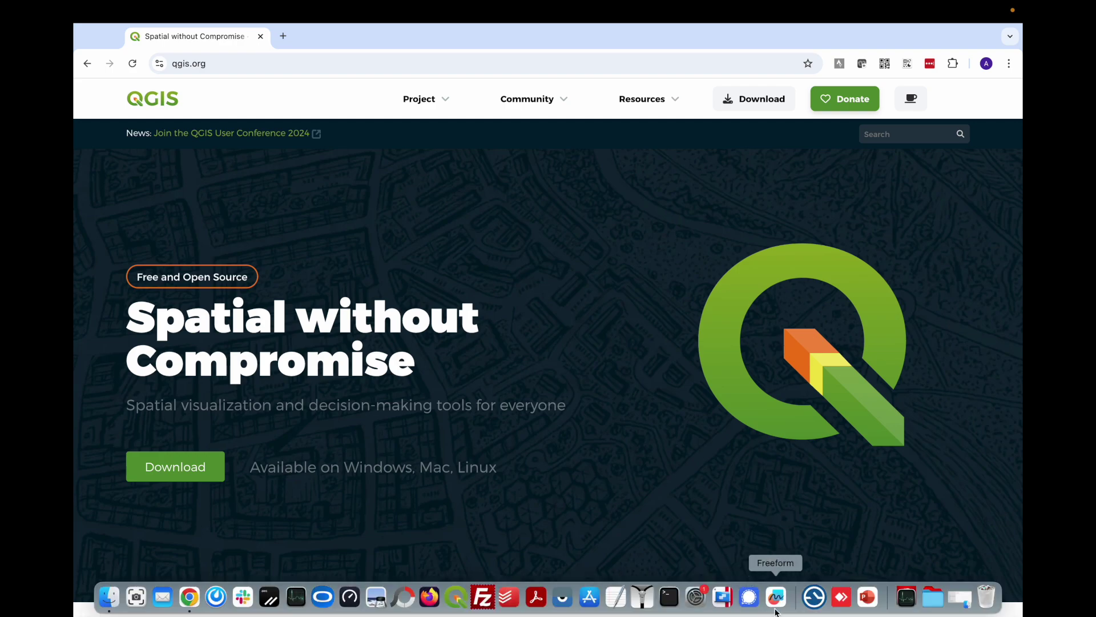
left_click(455, 598)
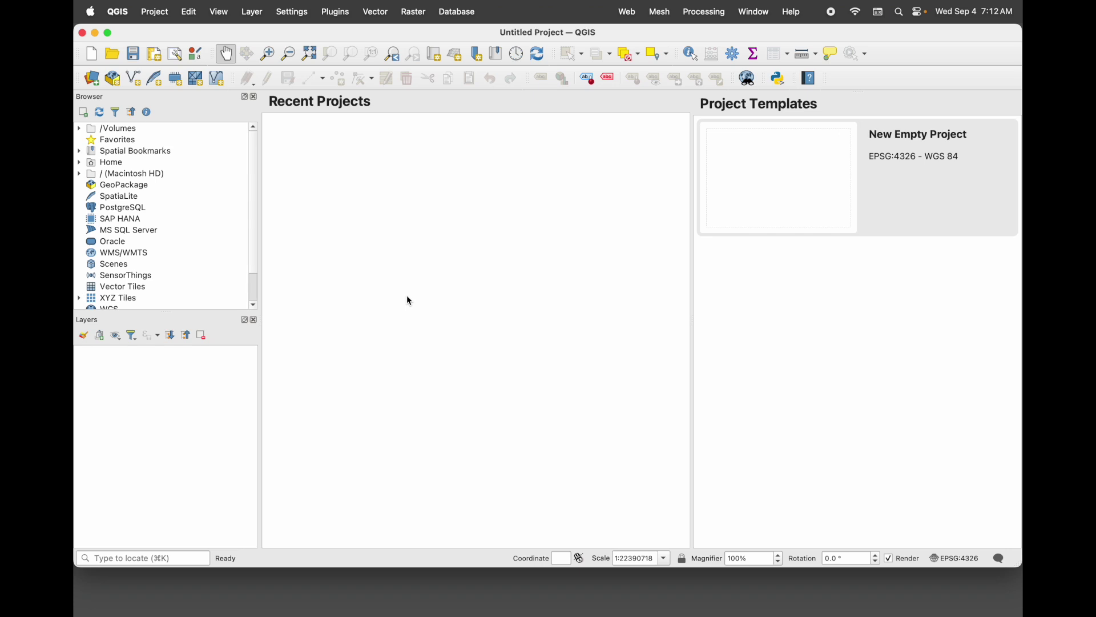
left_click(965, 601)
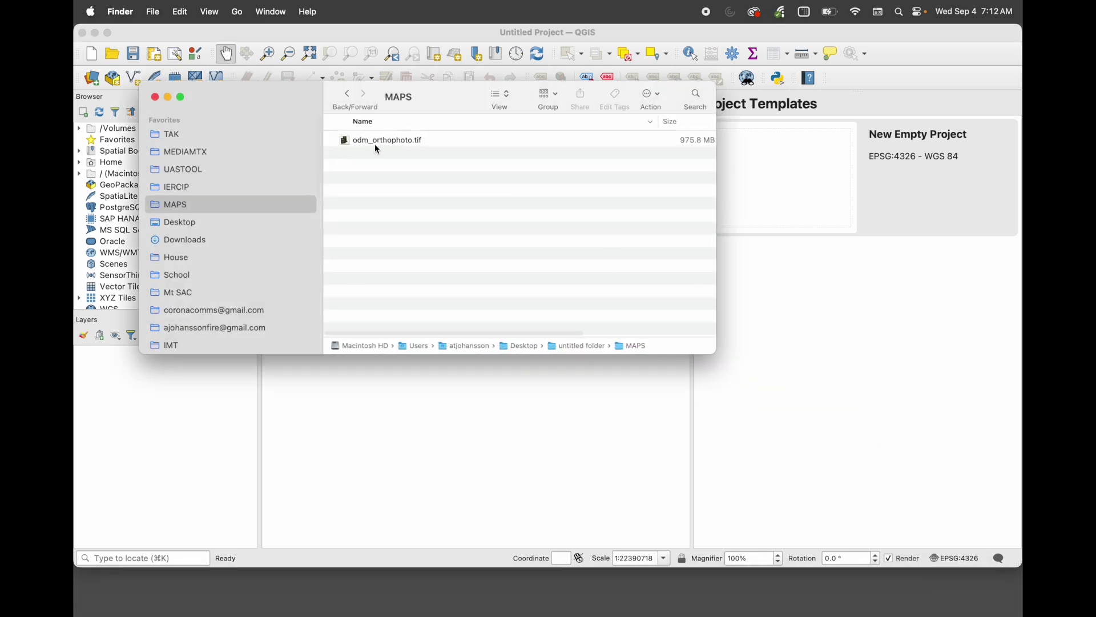
left_click_drag(372, 144, 393, 392)
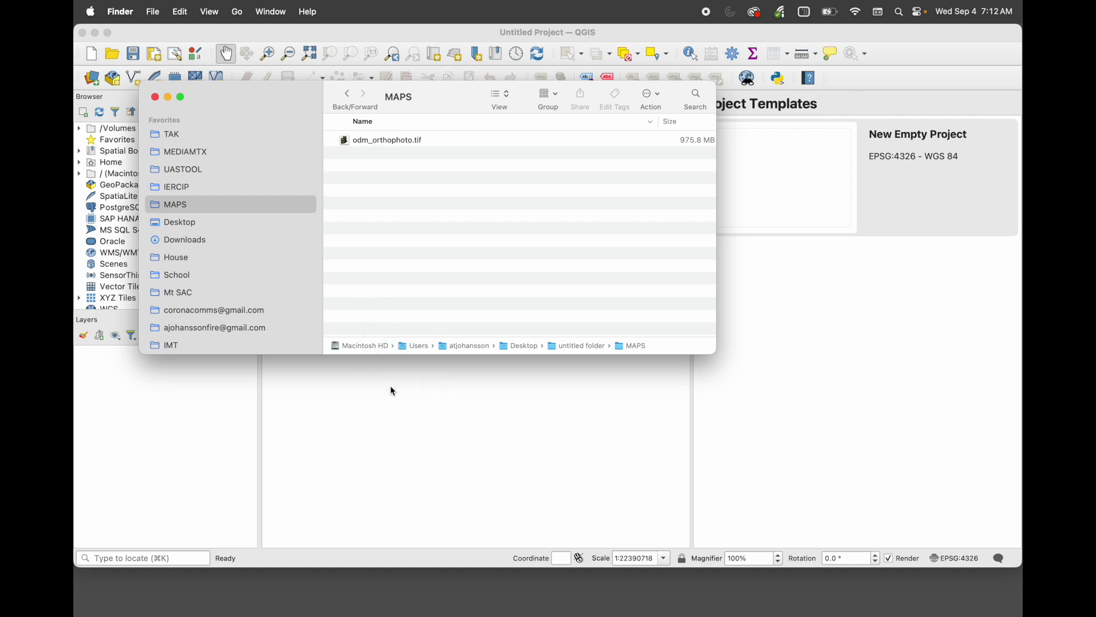
left_click(168, 98)
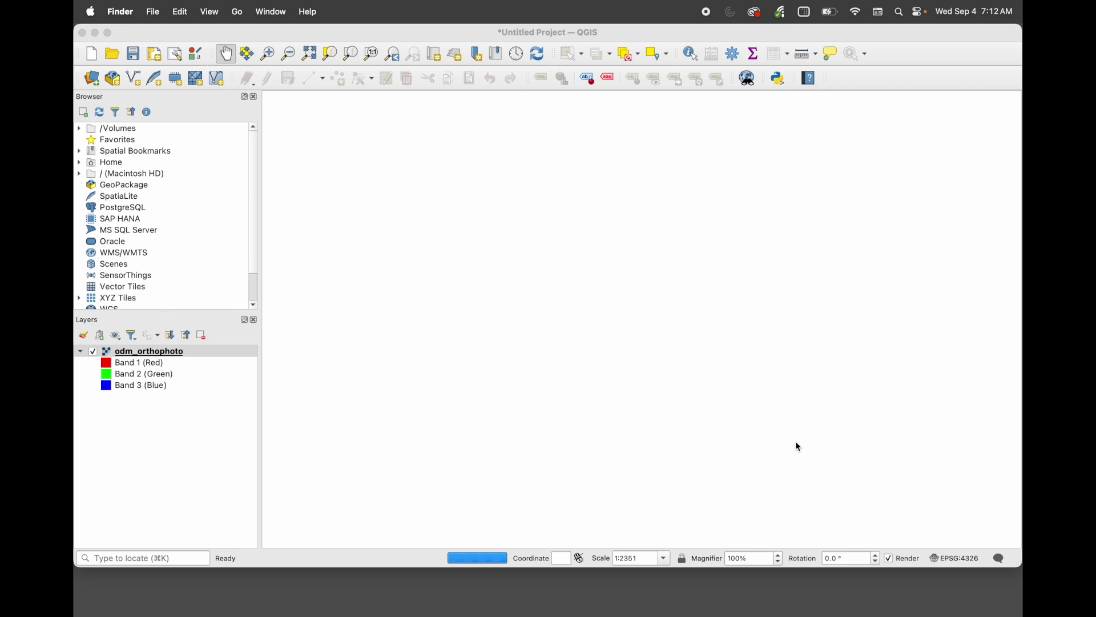
left_click(892, 564)
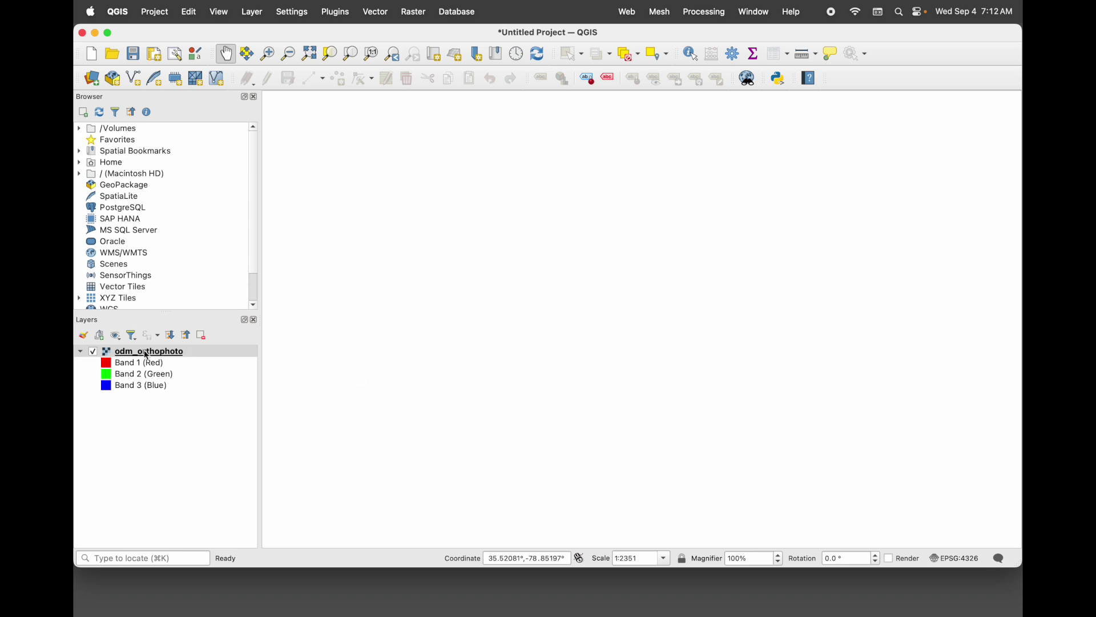
Step: Set up an export of the odm_orthophoto layer as a rendered image in GeoTIFF format
mouse_move(176, 358)
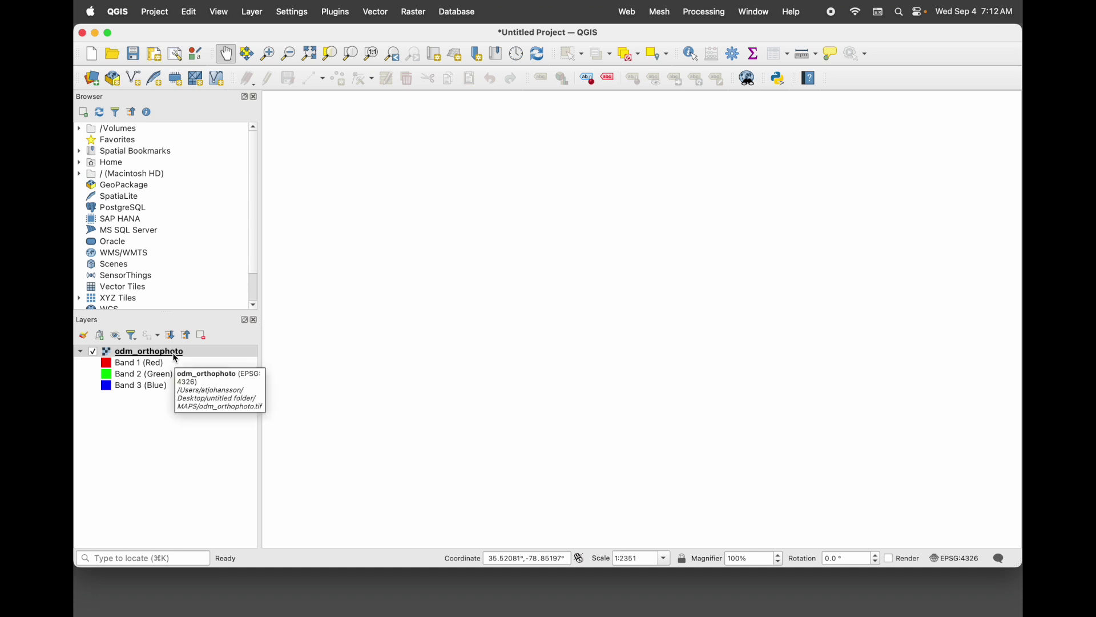
right_click(175, 358)
mouse_move(247, 545)
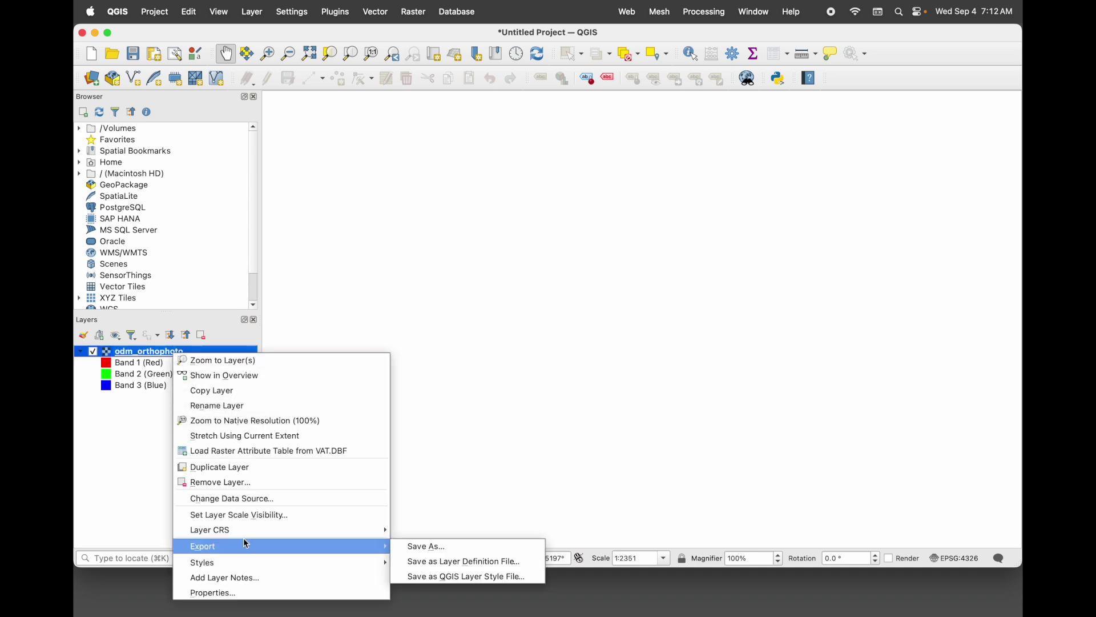
left_click(438, 548)
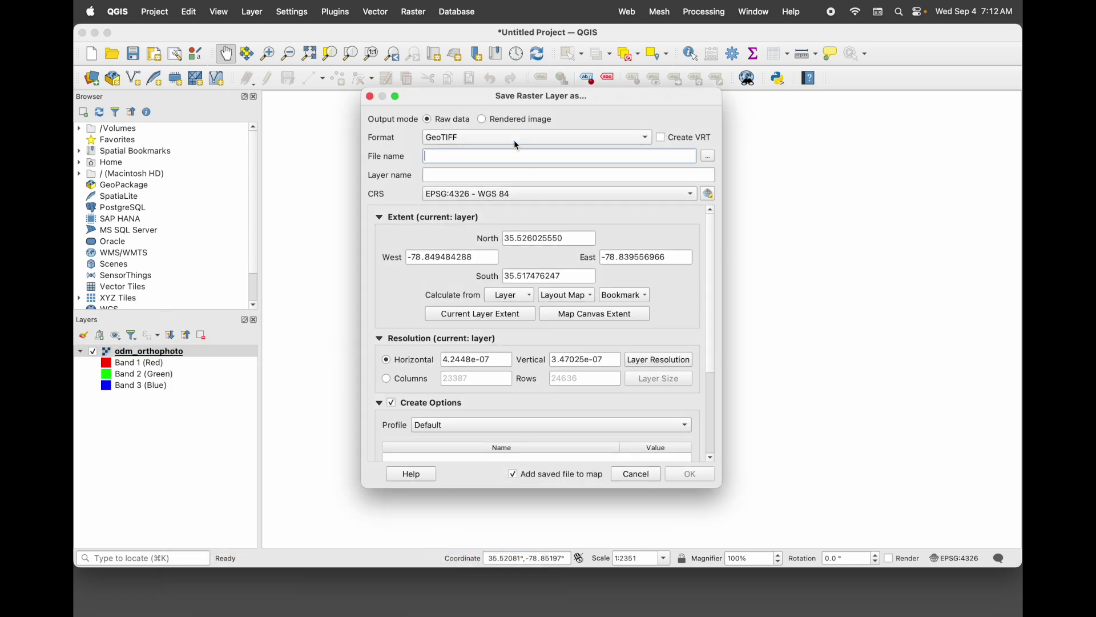
left_click(483, 119)
left_click(606, 142)
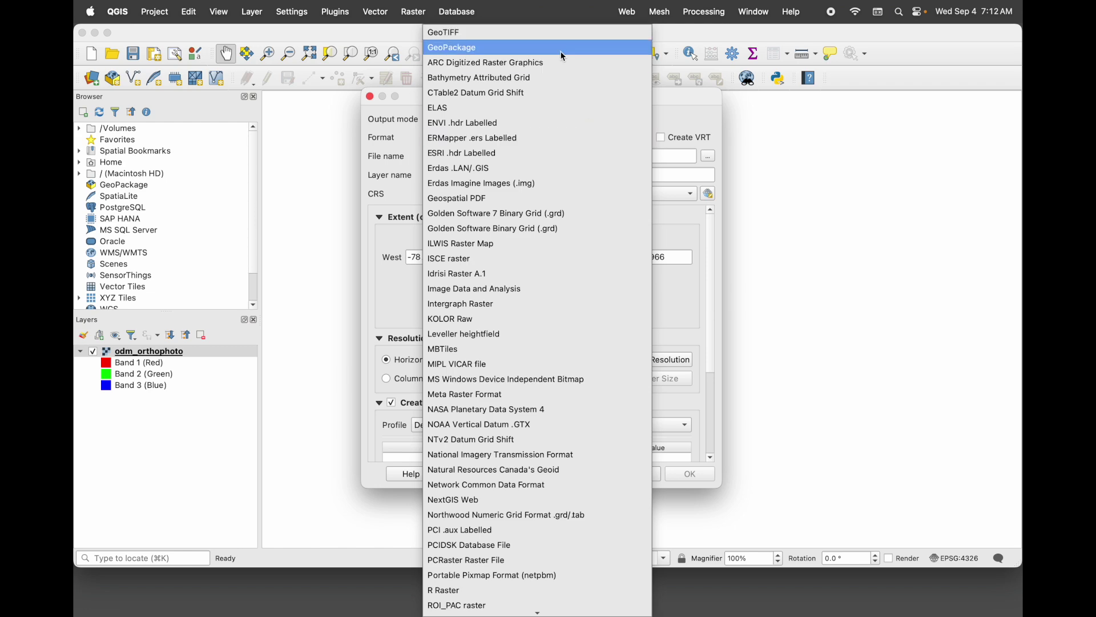
left_click(561, 36)
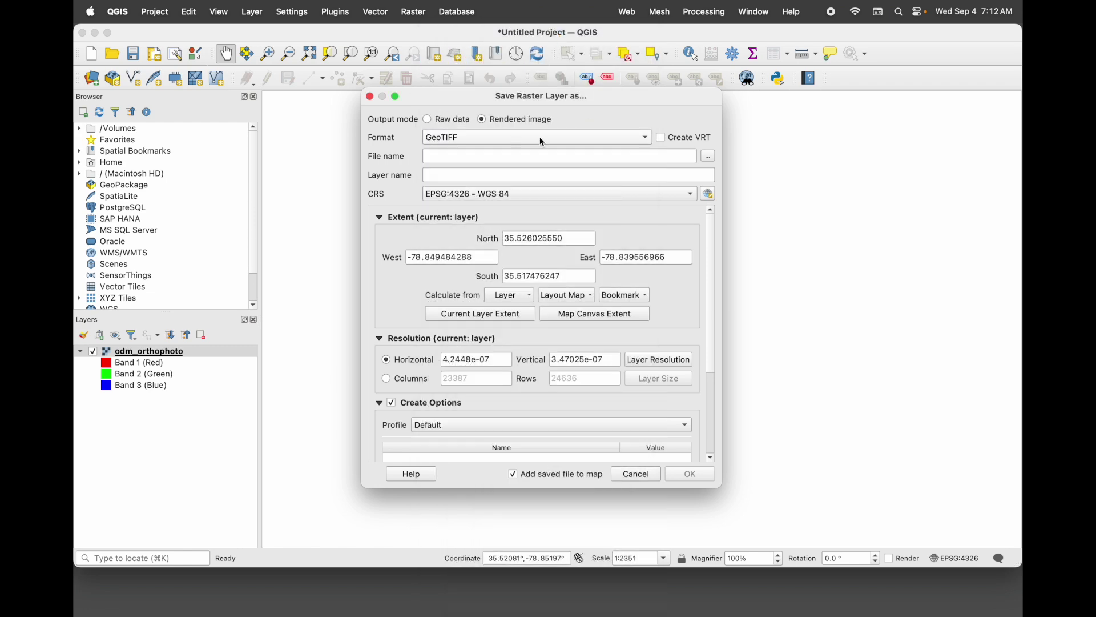
Step: Set the export's output file to map10 in the MAPS folder
left_click(710, 156)
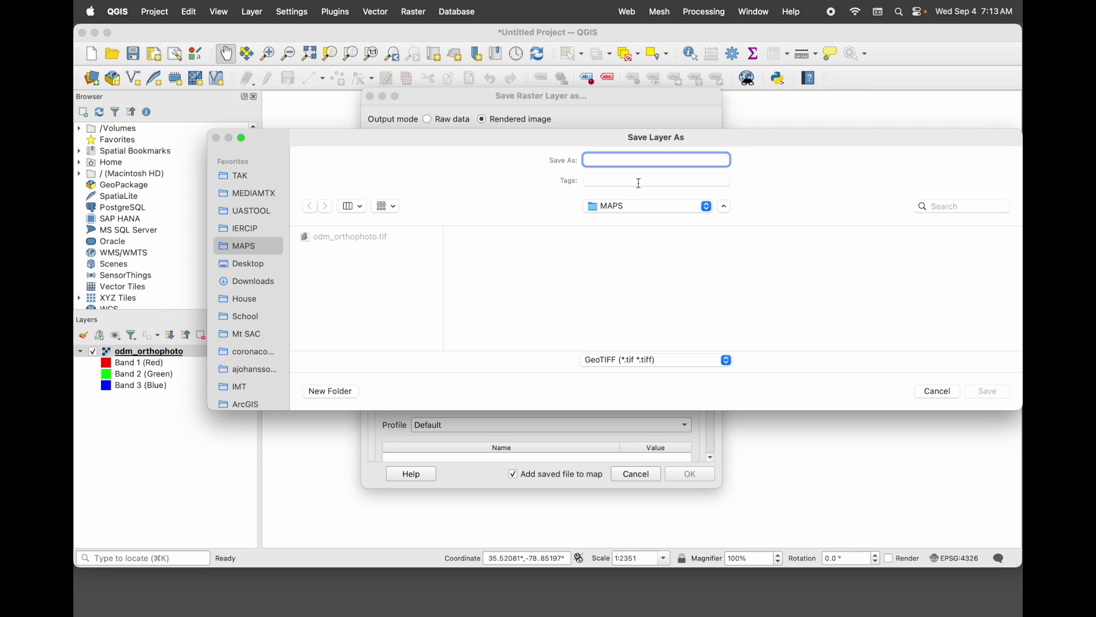
type("map10")
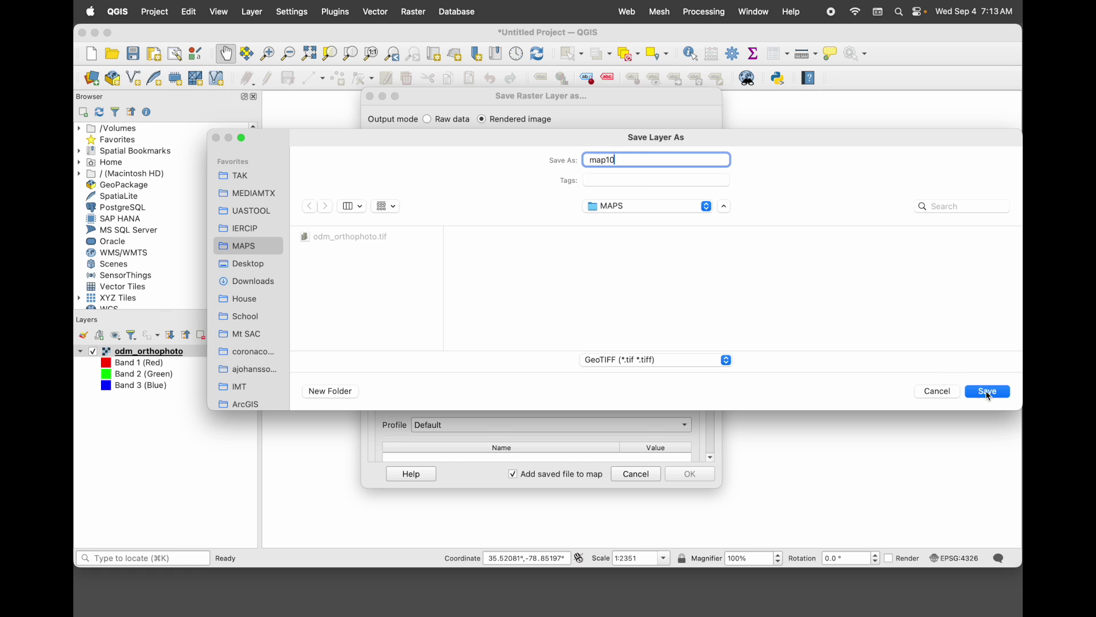
left_click(988, 392)
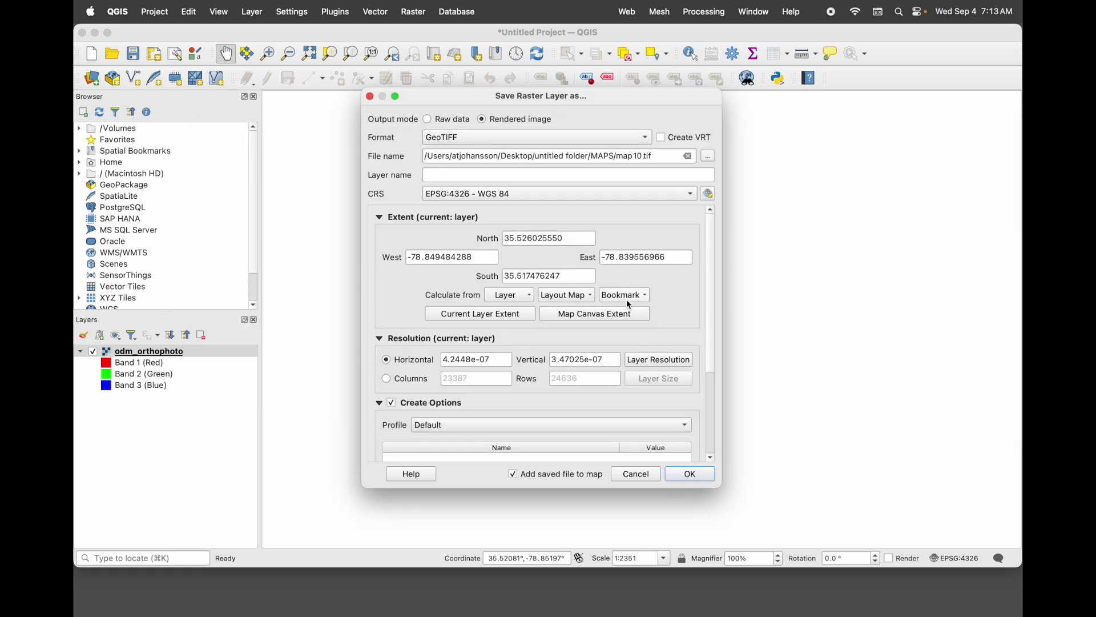
Step: Apply the JPEG Compression profile with JPEG_QUALITY set to 10 in the create options, and export the raster
scroll(559, 327, "down", 5)
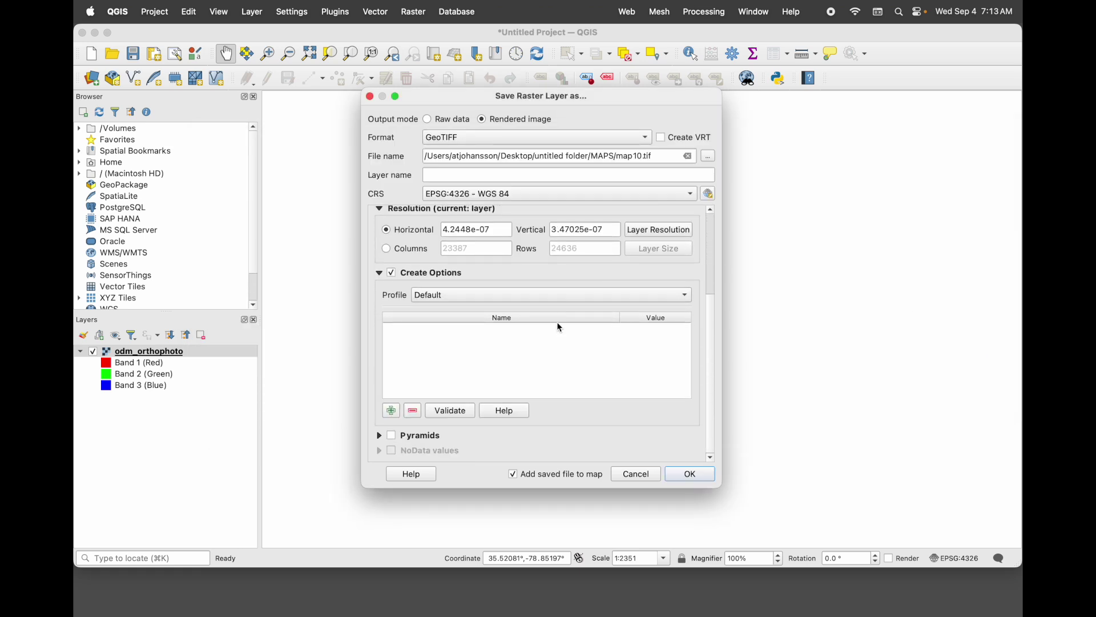
left_click(390, 274)
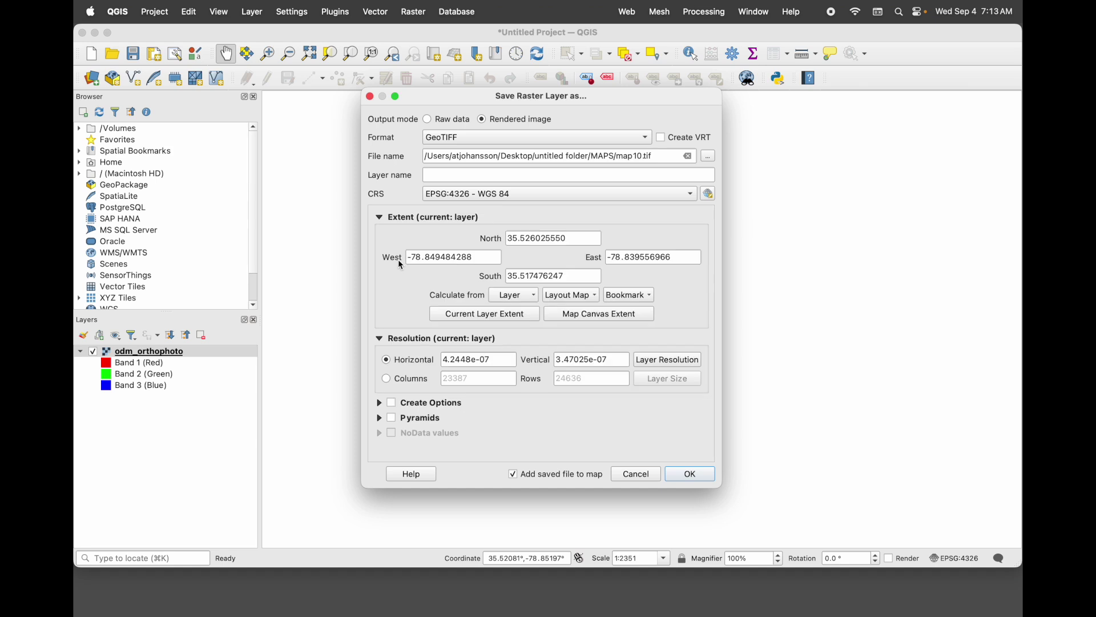
left_click(393, 403)
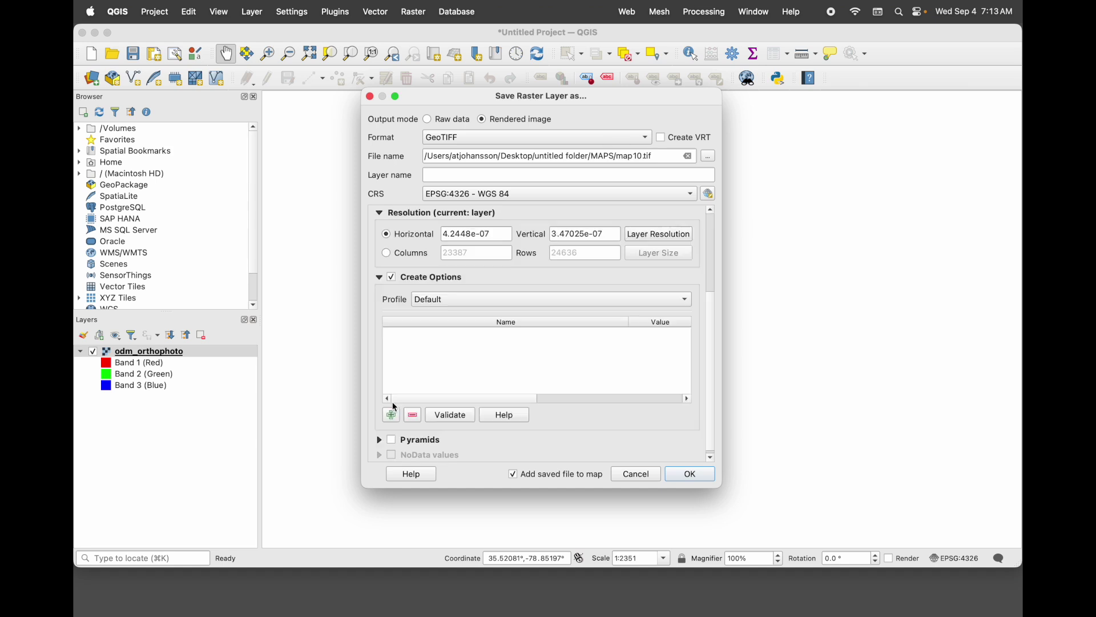
left_click(494, 302)
left_click(481, 359)
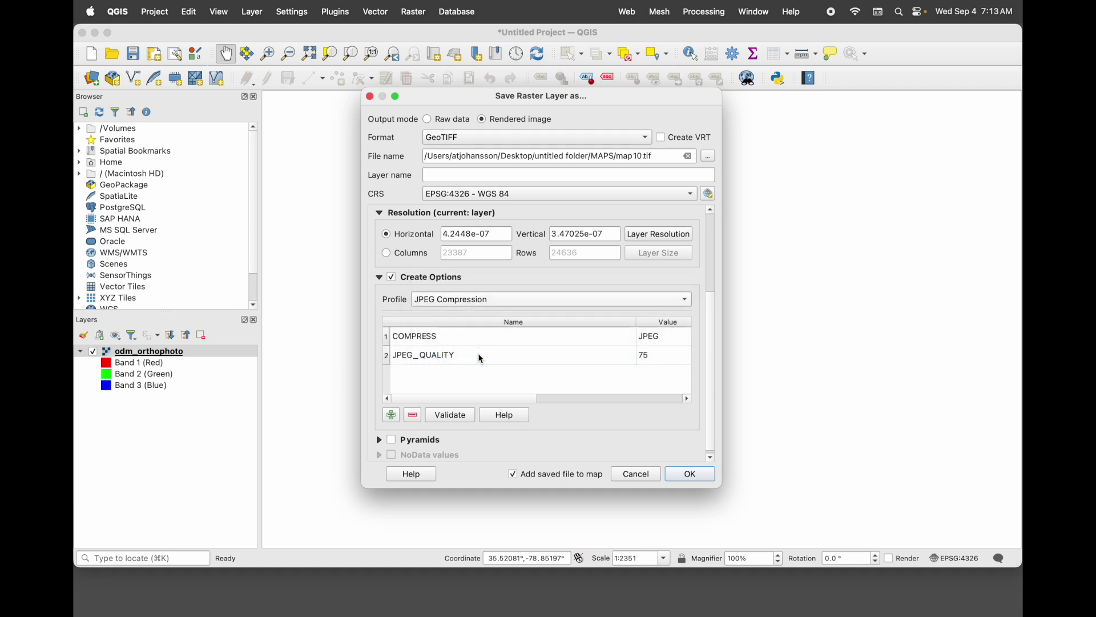
double_click(652, 356)
type("10")
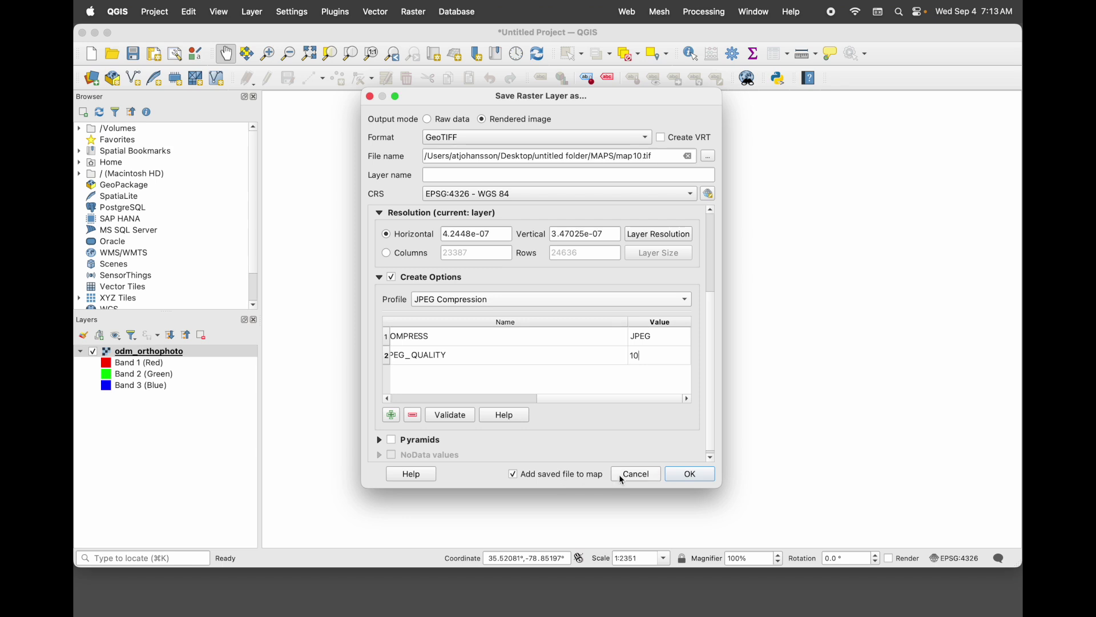
left_click(692, 482)
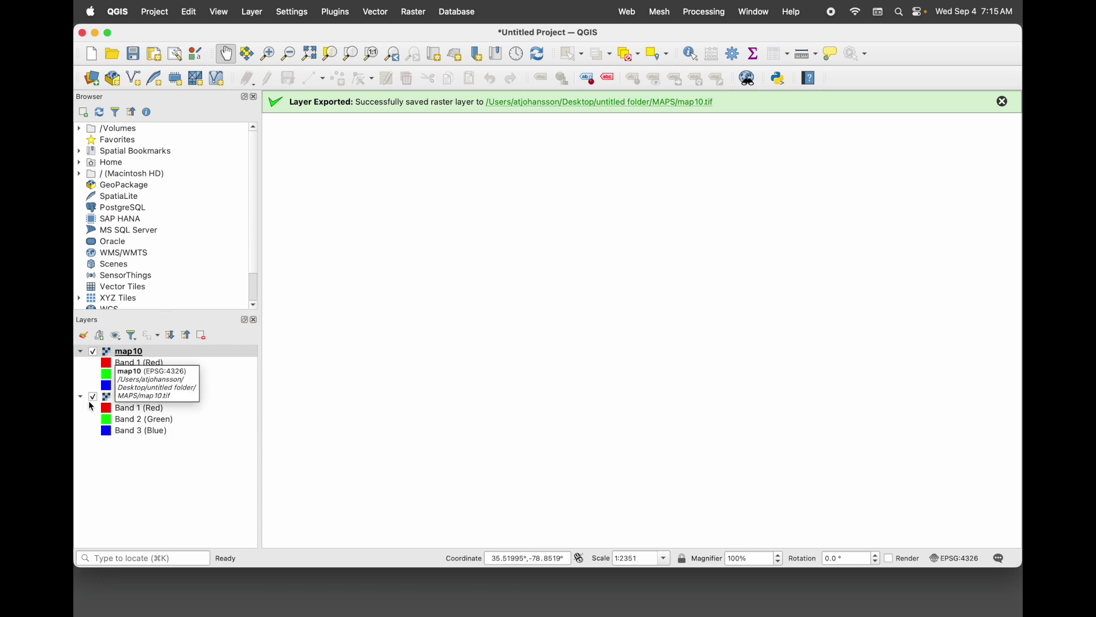
Step: Hide odm_orthophoto and render only the map10 layer to inspect it, then turn rendering back off with map10 still enabled
left_click(92, 396)
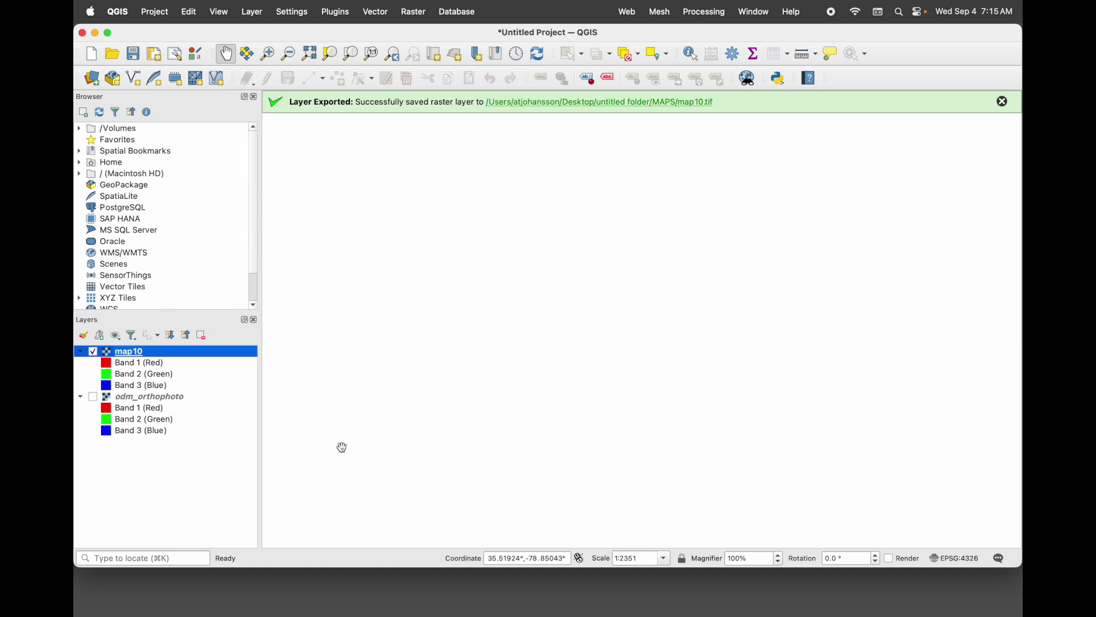
left_click(892, 564)
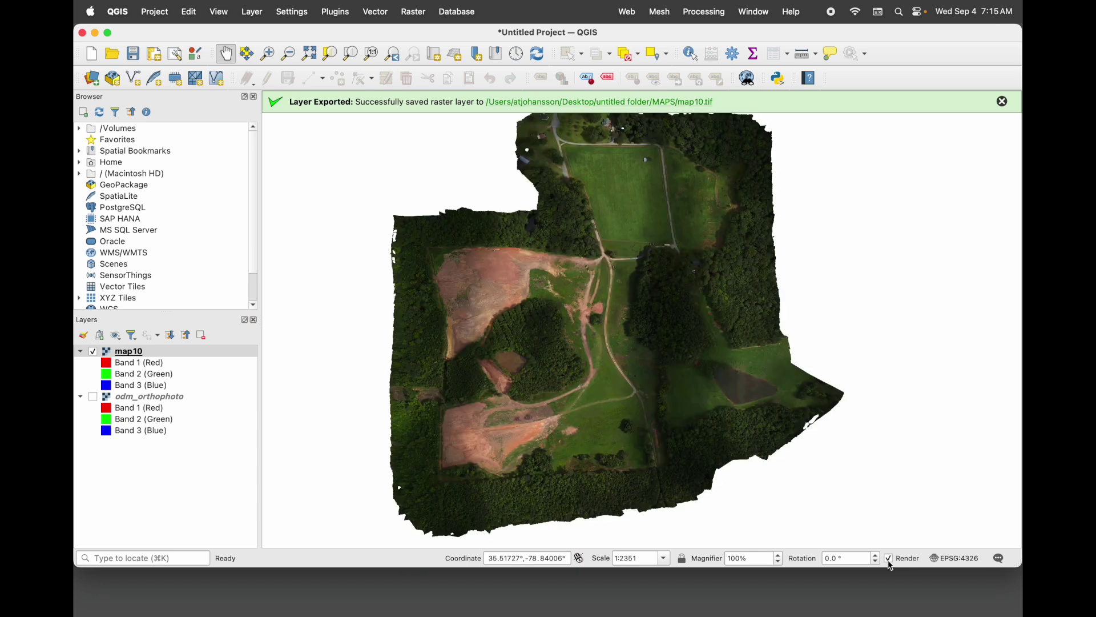
left_click(888, 560)
left_click(94, 353)
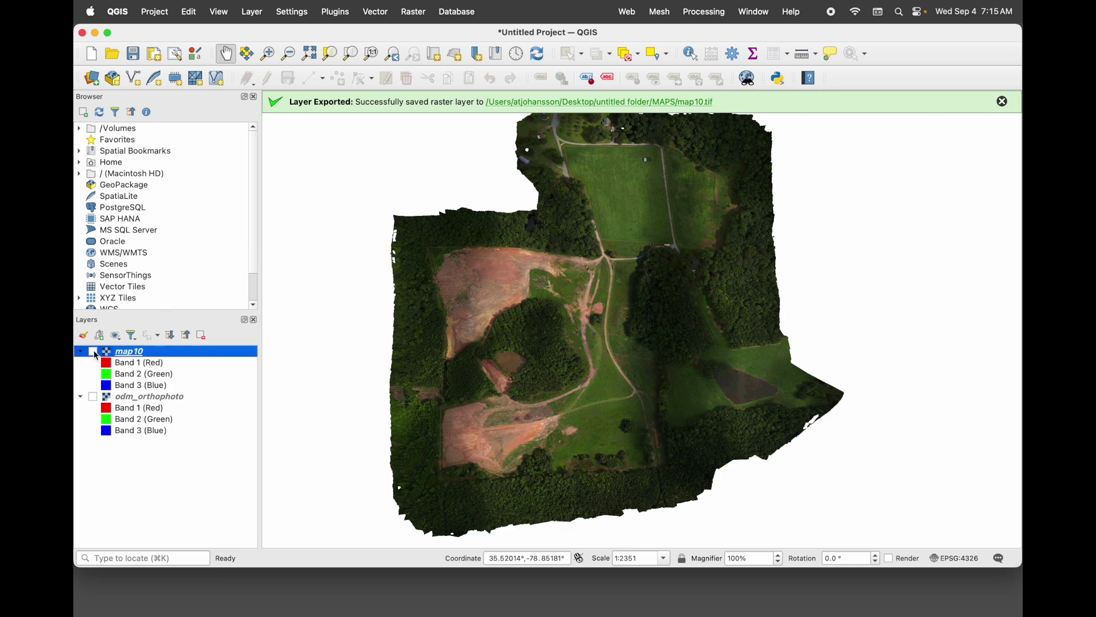
left_click(93, 354)
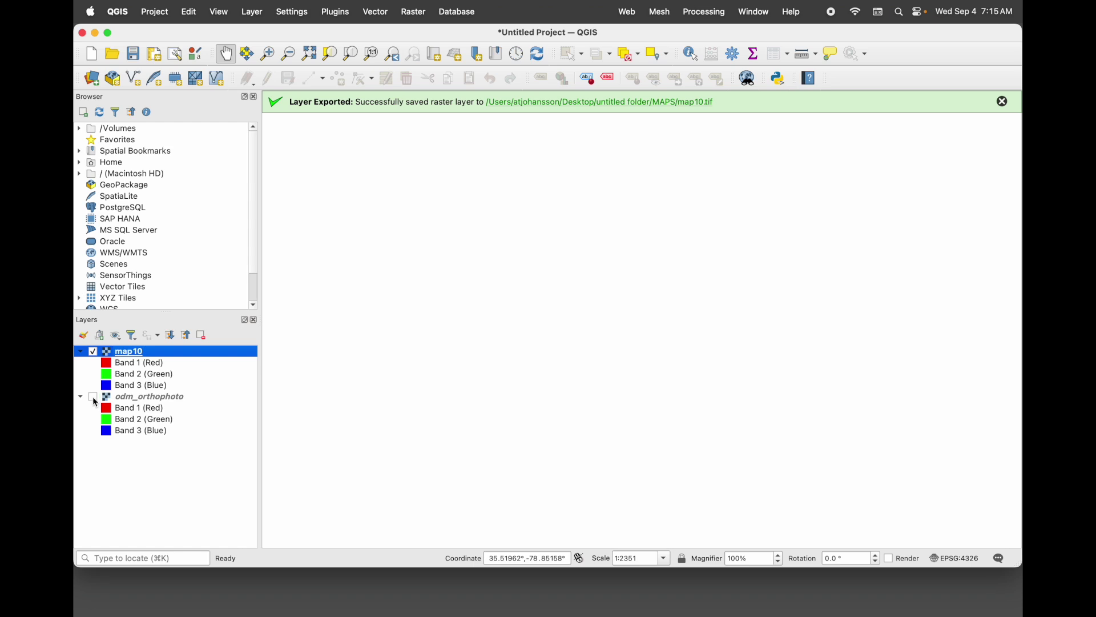
Step: Check the map10 layer's file size in its layer properties and close them
right_click(129, 358)
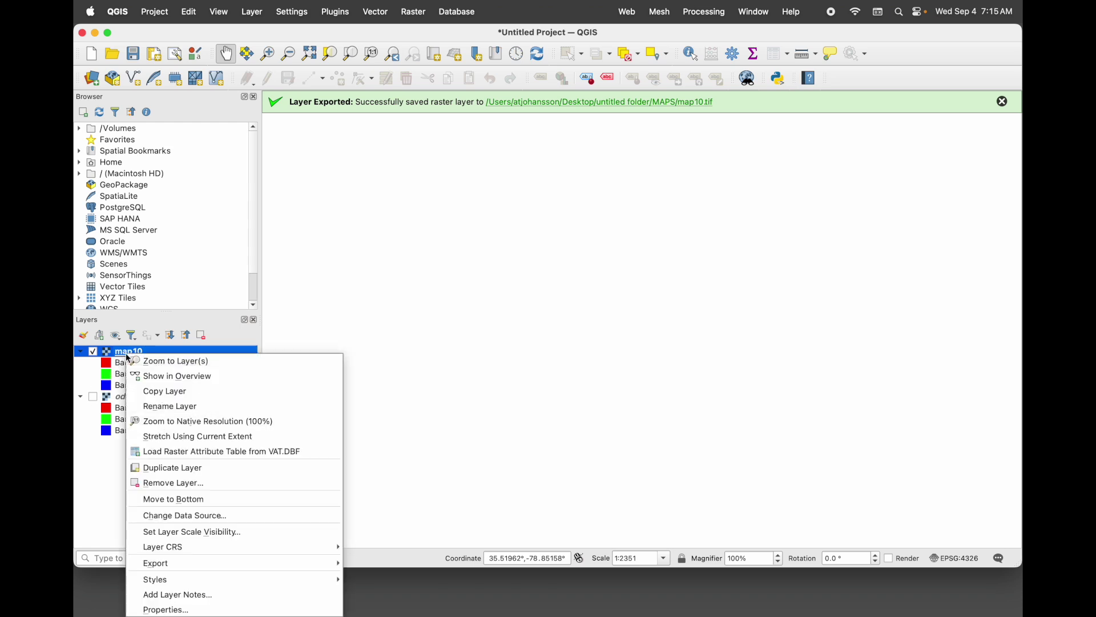
left_click(191, 611)
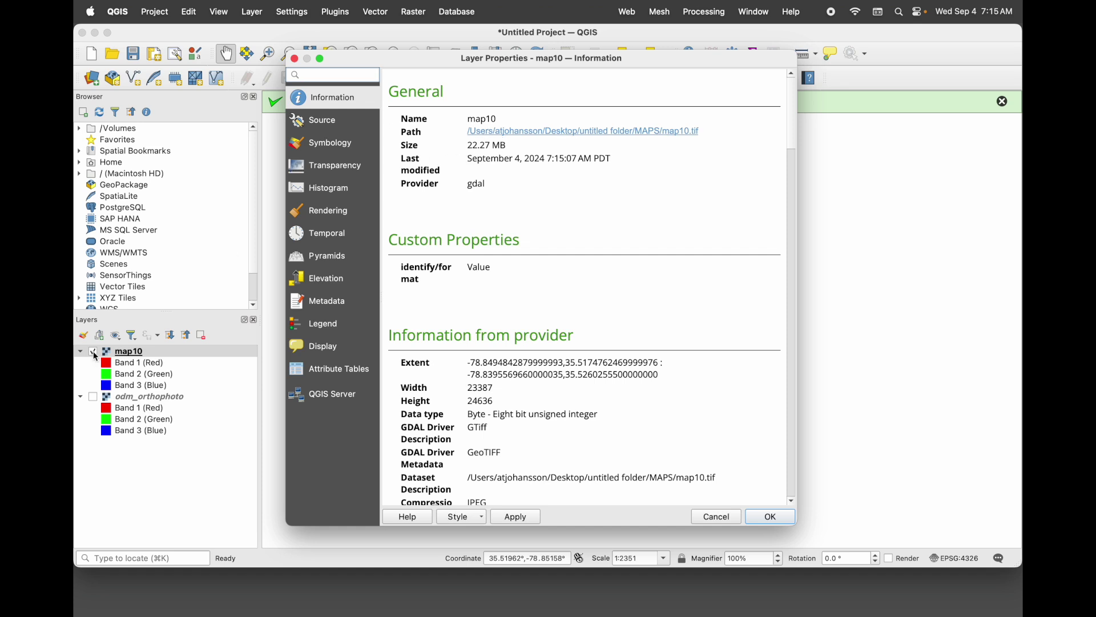
left_click(760, 521)
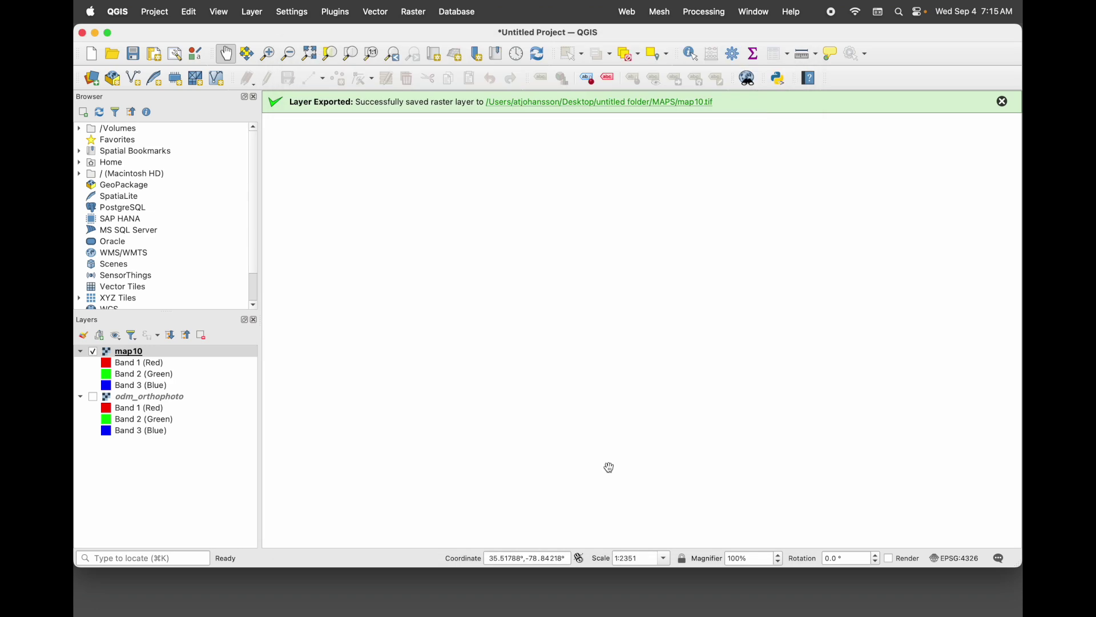
Step: Hide map10, enable the odm_orthophoto layer, and open its layer properties
left_click(94, 353)
left_click(93, 401)
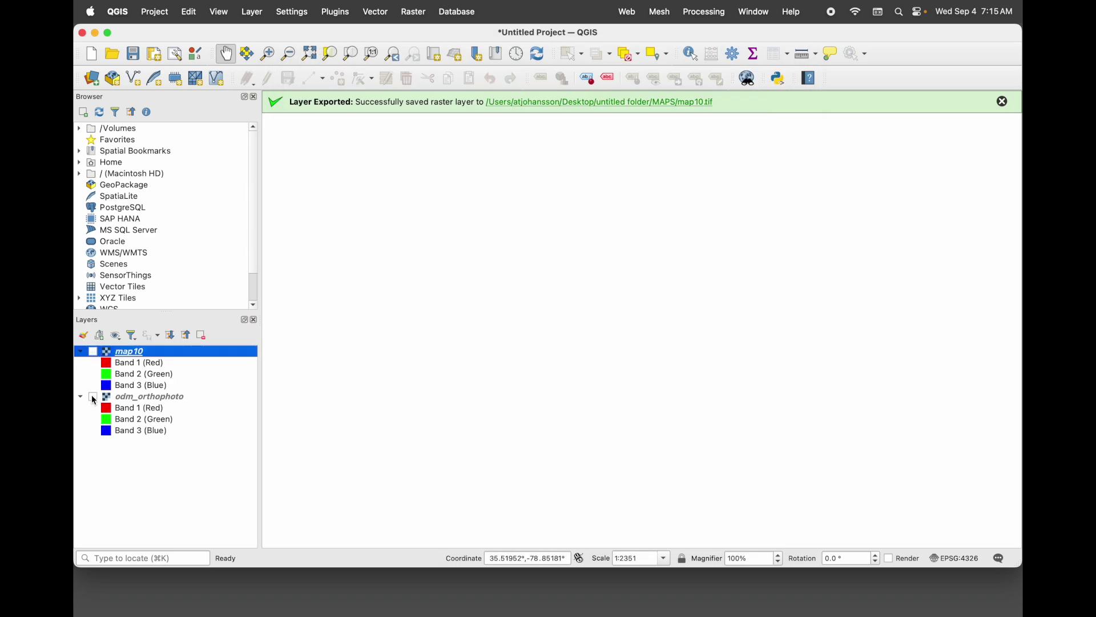
right_click(160, 400)
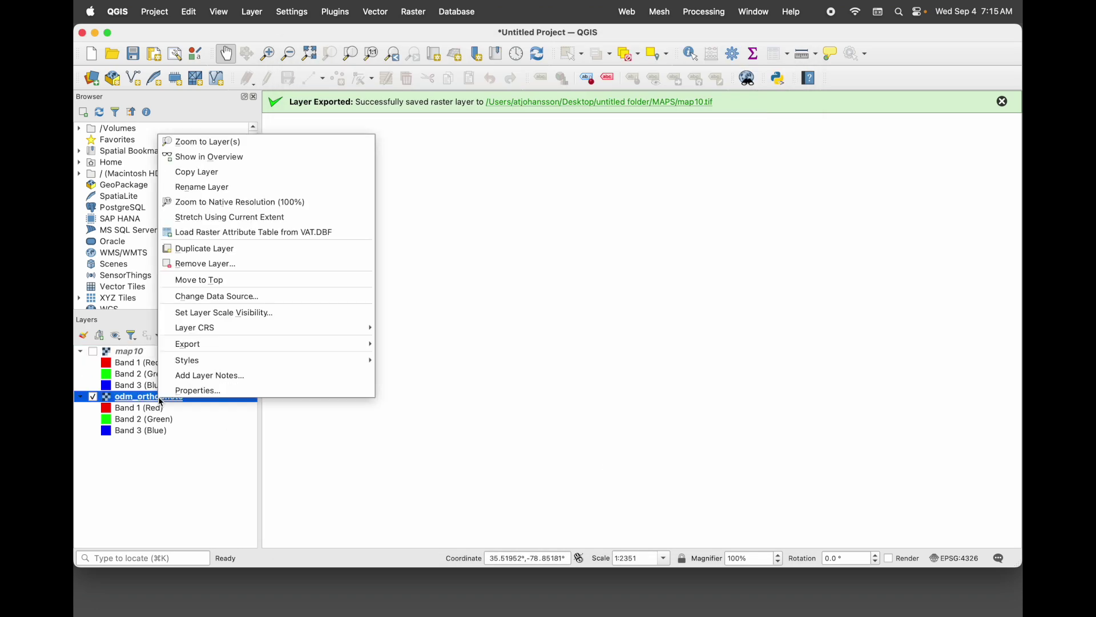
left_click(211, 392)
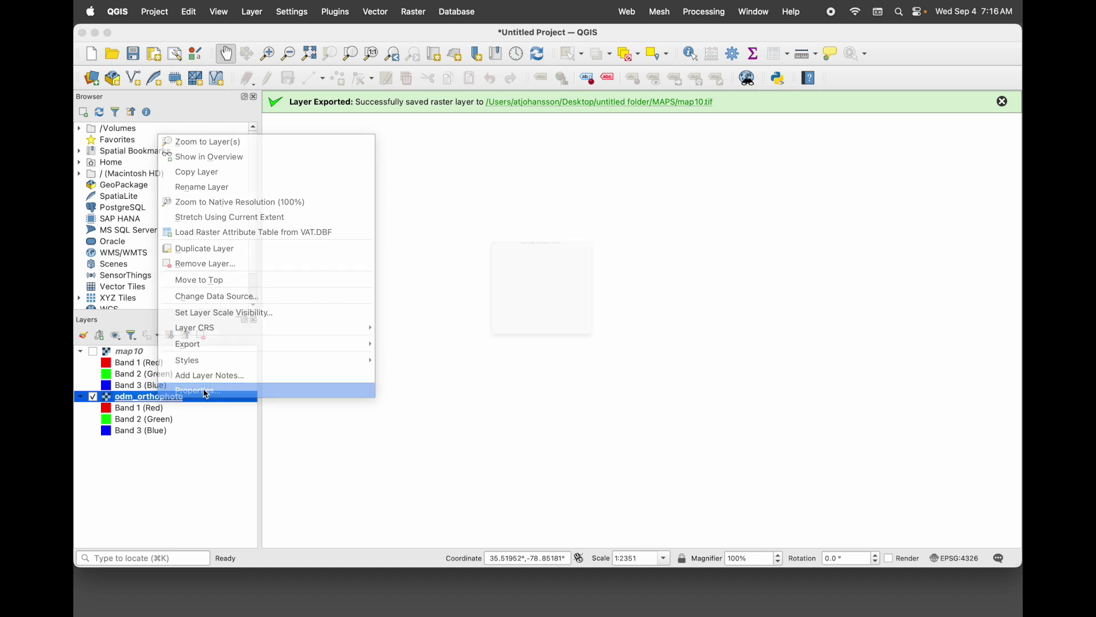